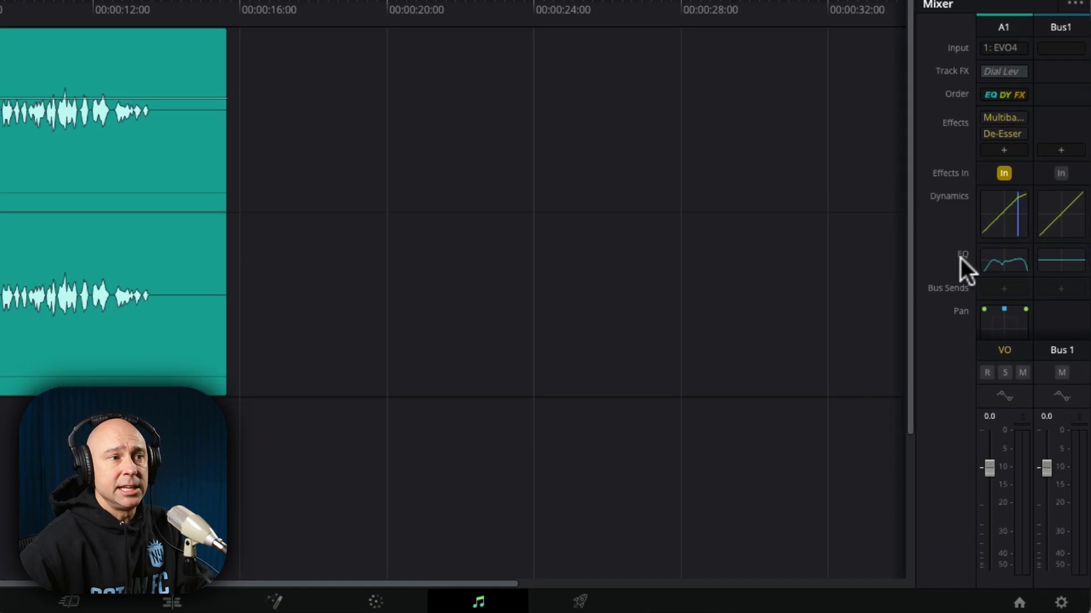
Adjust controls in the Fairlight mixer area before browsing presets
click(1004, 375)
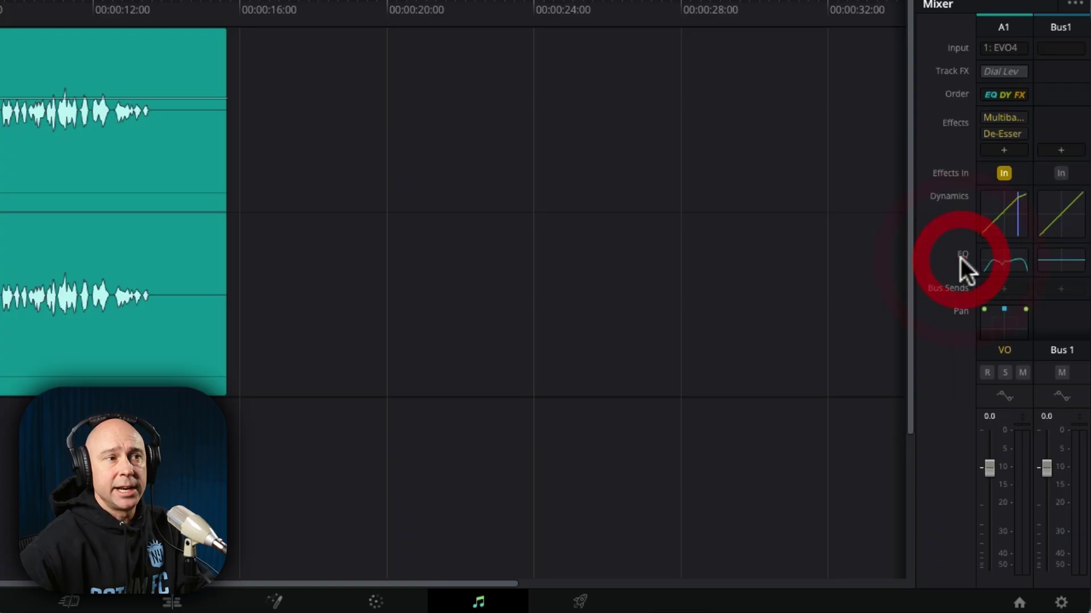
click(951, 195)
click(950, 125)
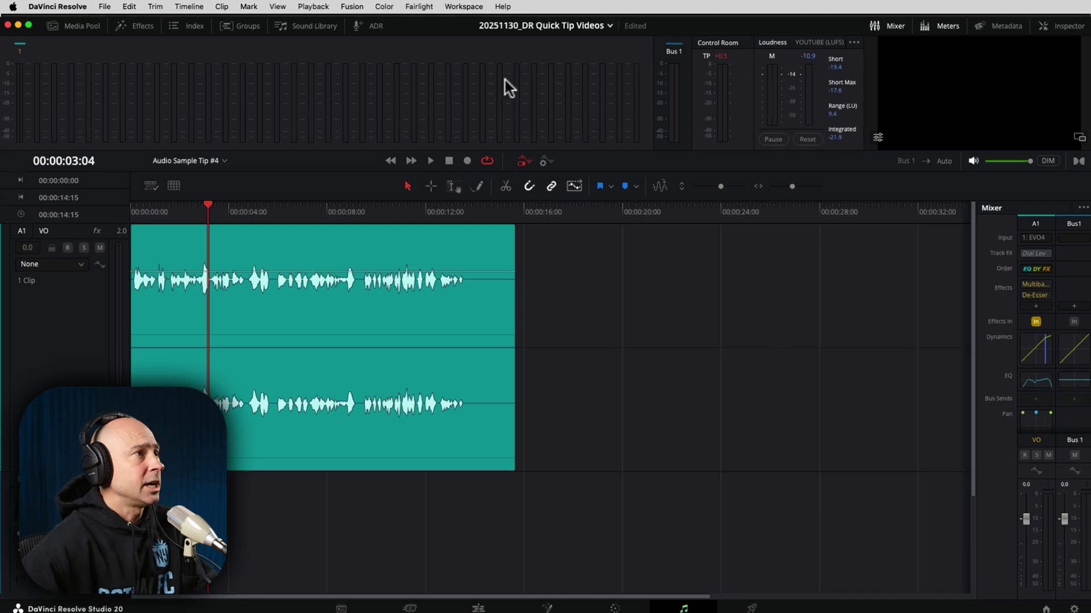
Bring up the Presets Library from the Fairlight menu and filter it to Global Track Presets
click(419, 6)
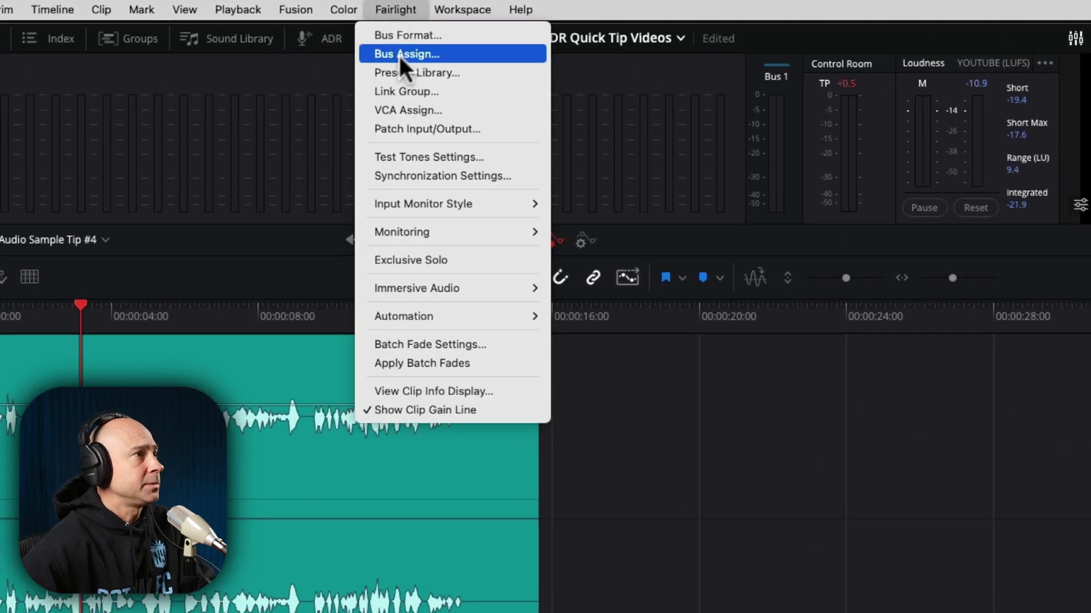
click(461, 71)
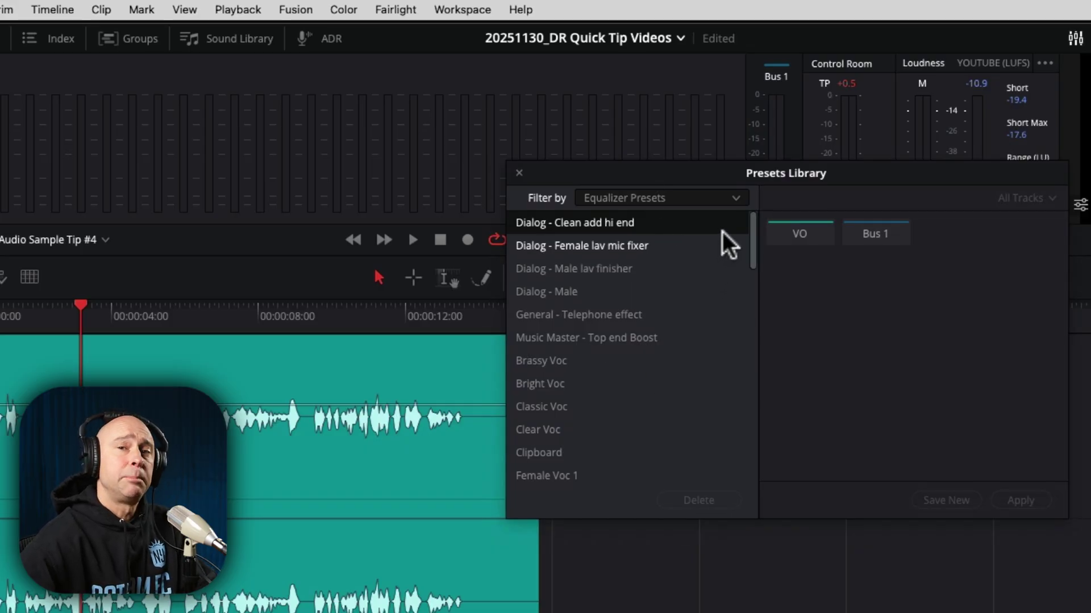
click(709, 197)
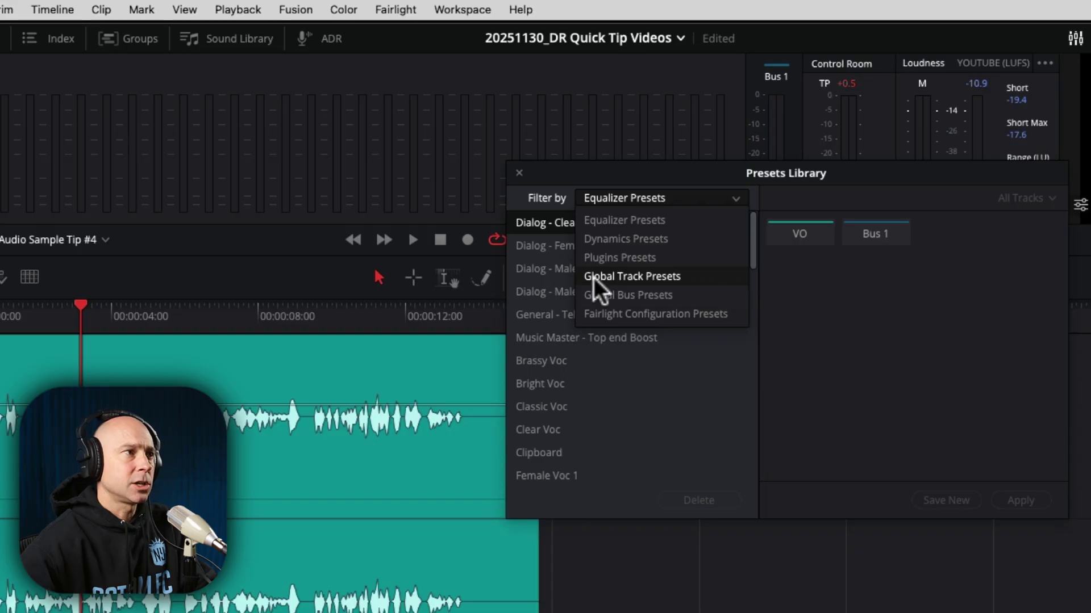
click(681, 276)
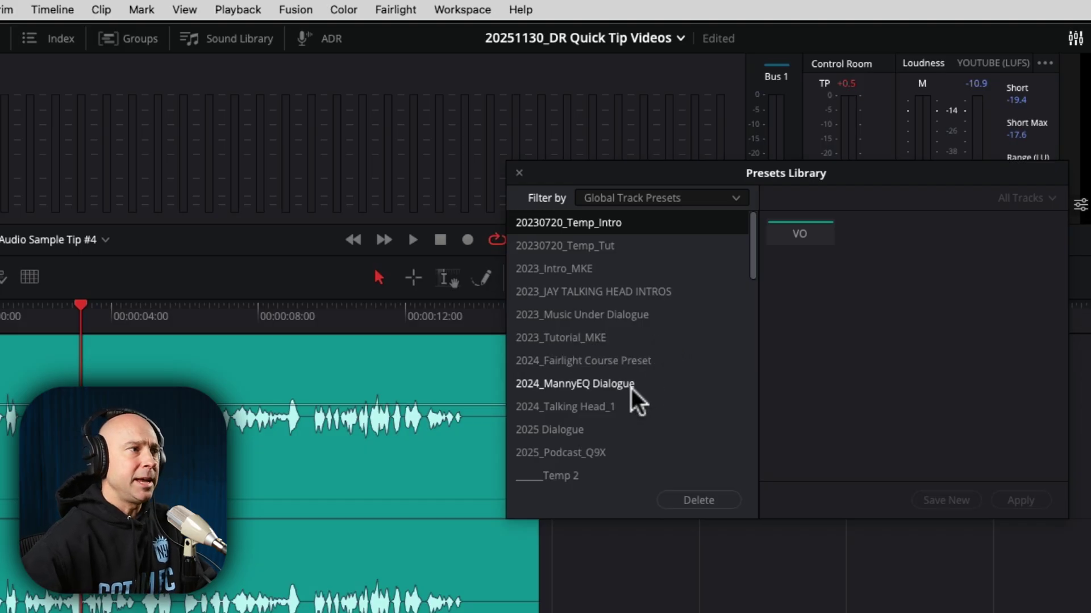
Review the saved presets 2024_MannyEQ Dialogue, 2025 Dialogue and 2023_Music Under Dialogue
click(546, 389)
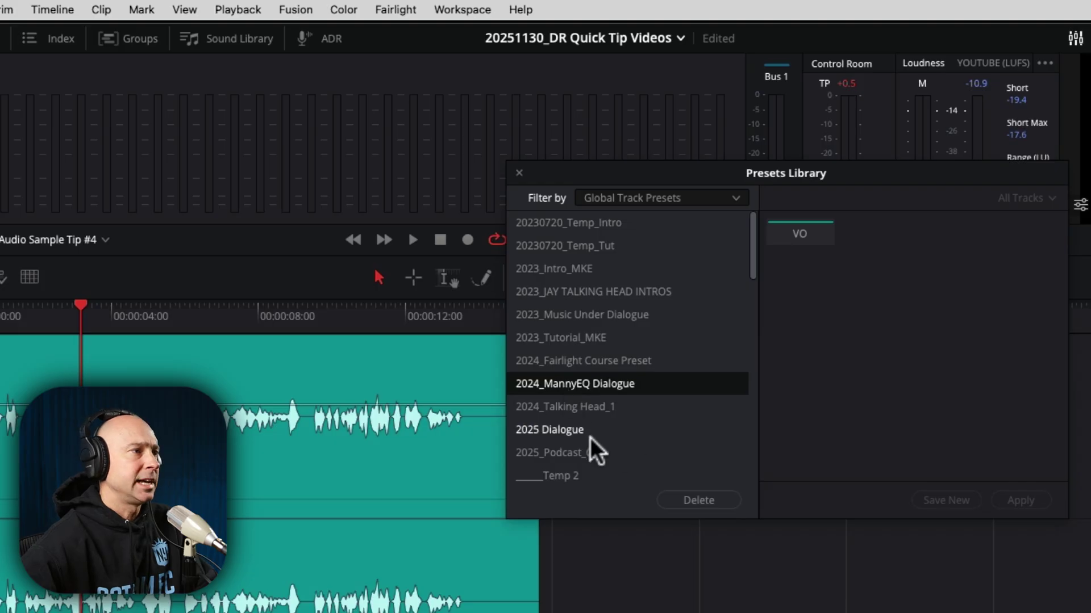
click(560, 430)
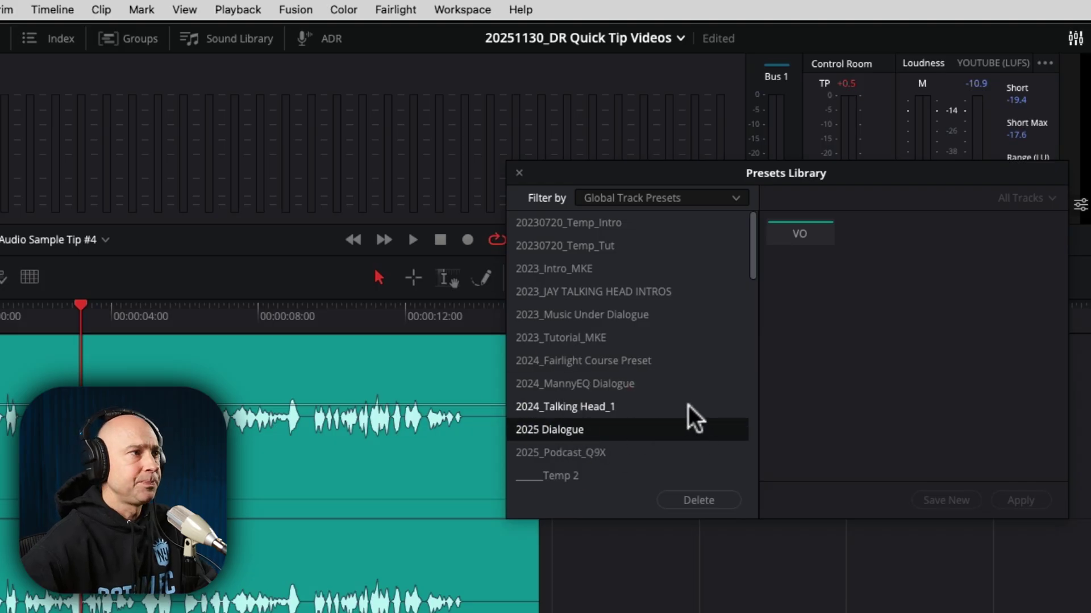
click(626, 316)
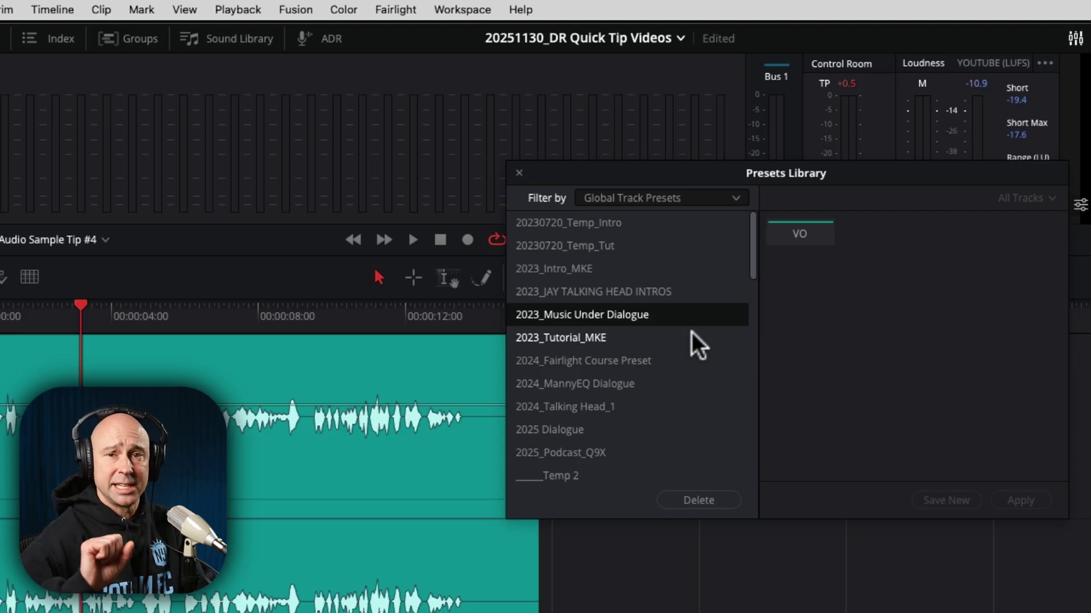
Re-filter to Global Track Presets and choose the VO track as the new preset's source
click(683, 198)
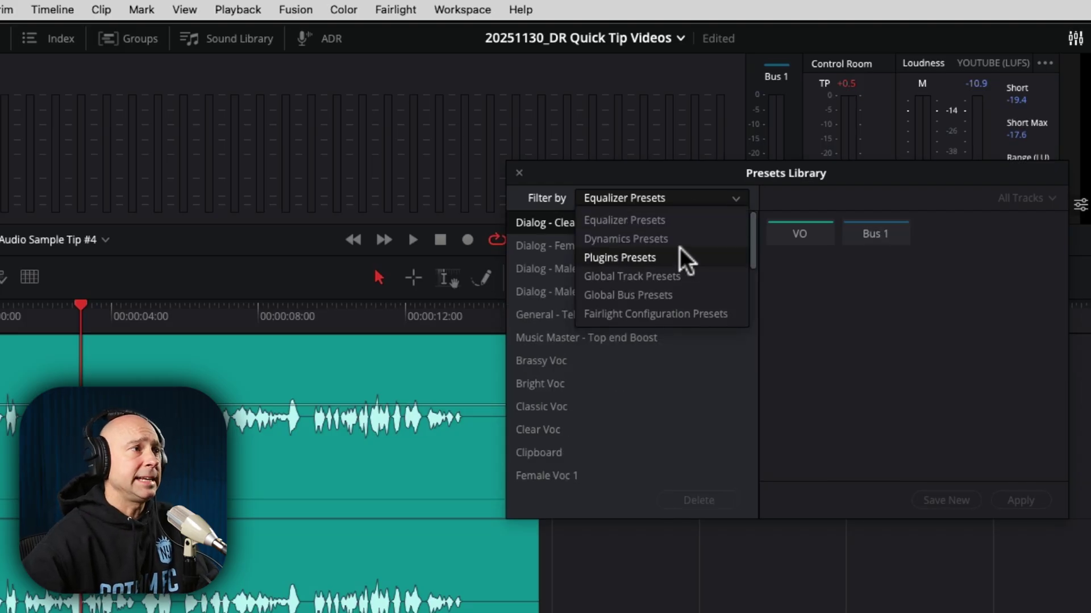
click(677, 277)
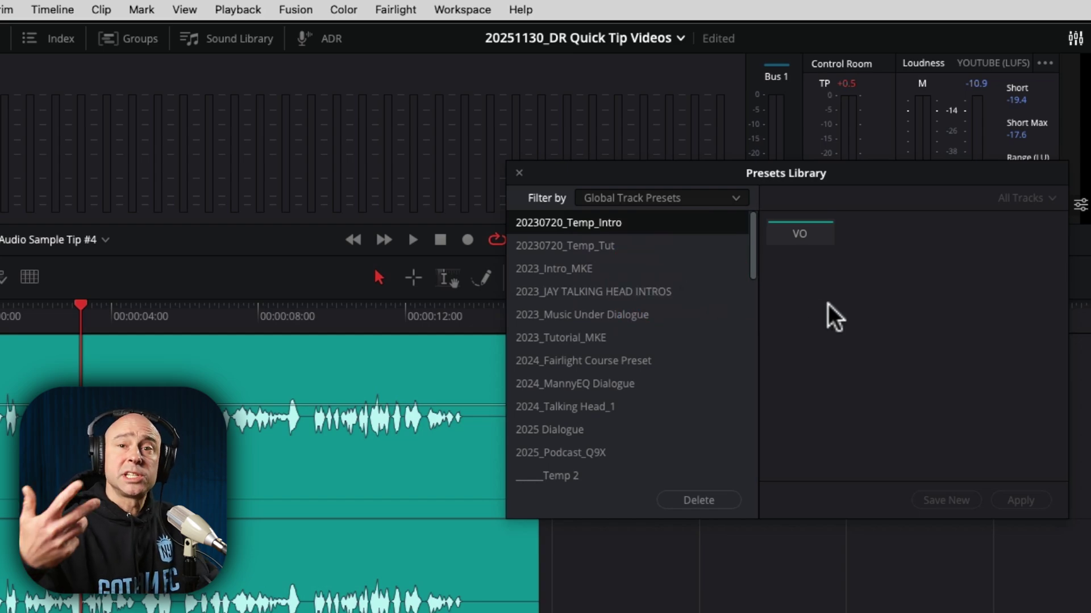
click(810, 237)
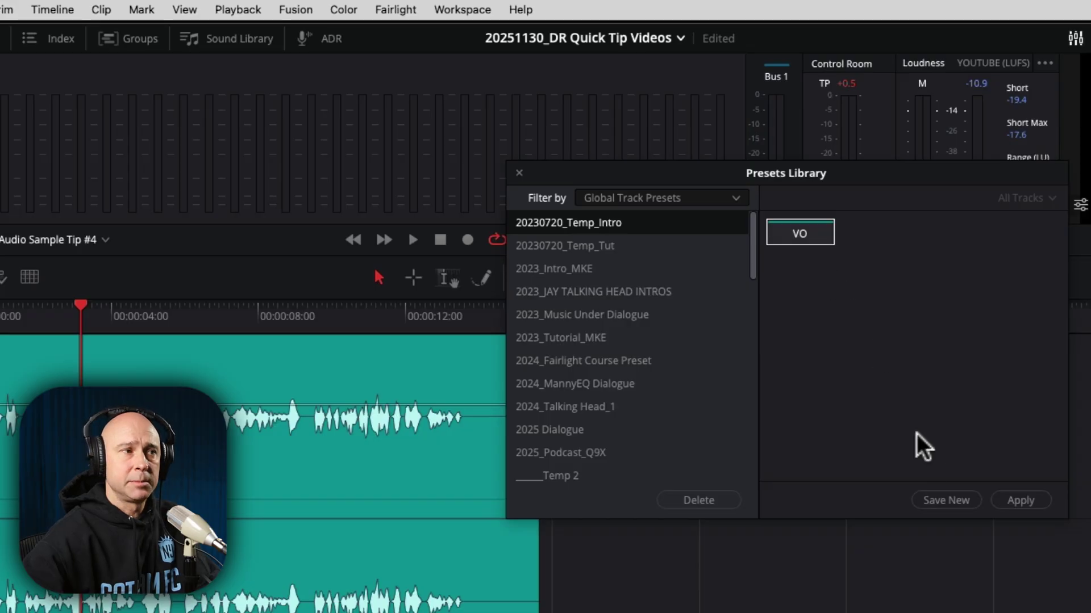
Save the VO settings as a brand-new preset named '2025 Preset AUdio Fast'
click(934, 502)
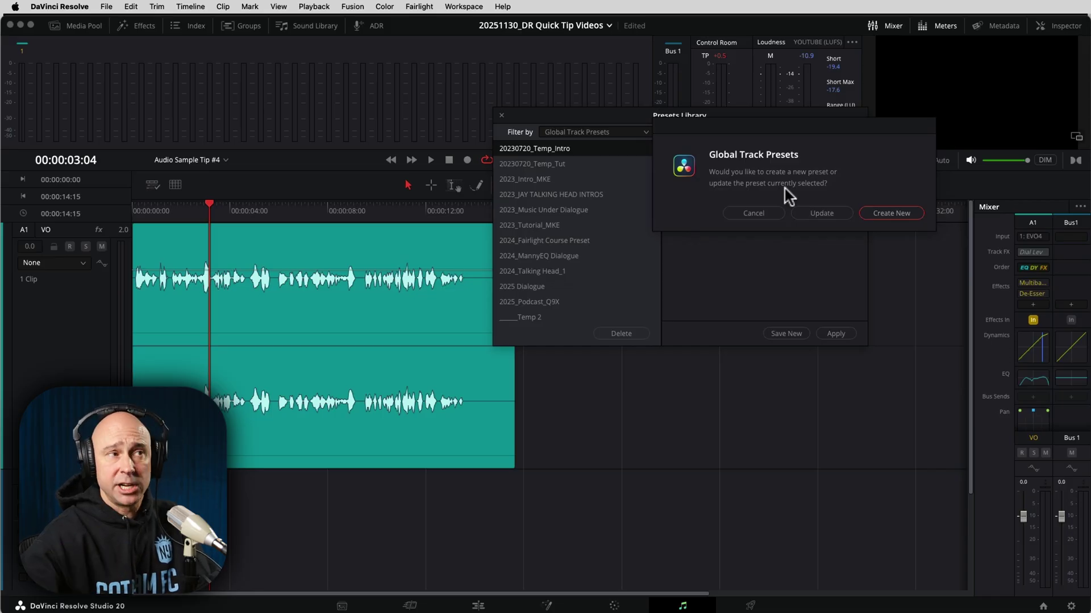
click(885, 215)
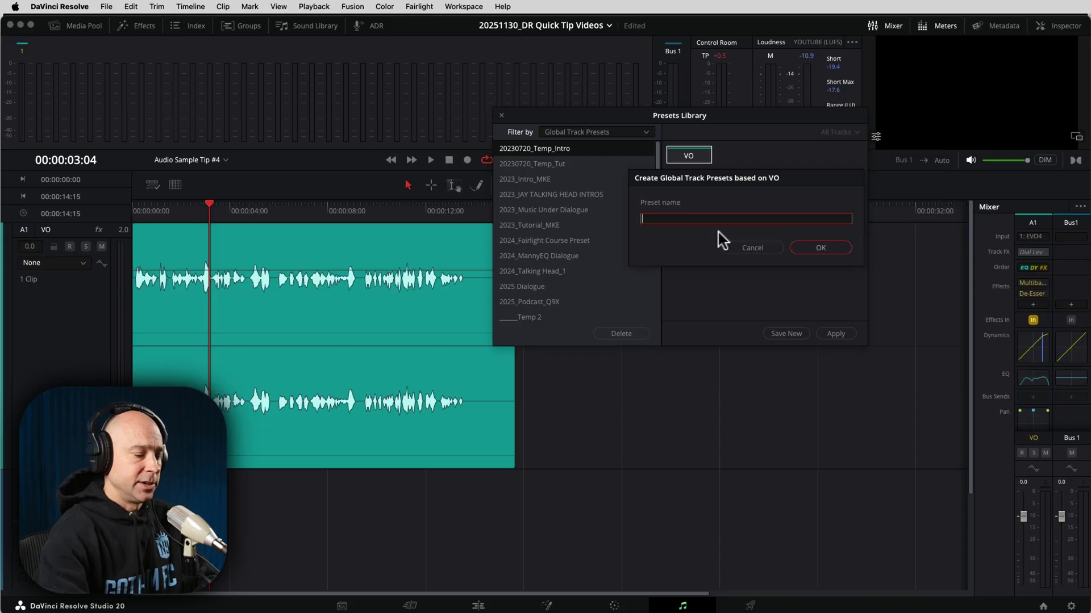
text(2025 Preset AUdio Fast)
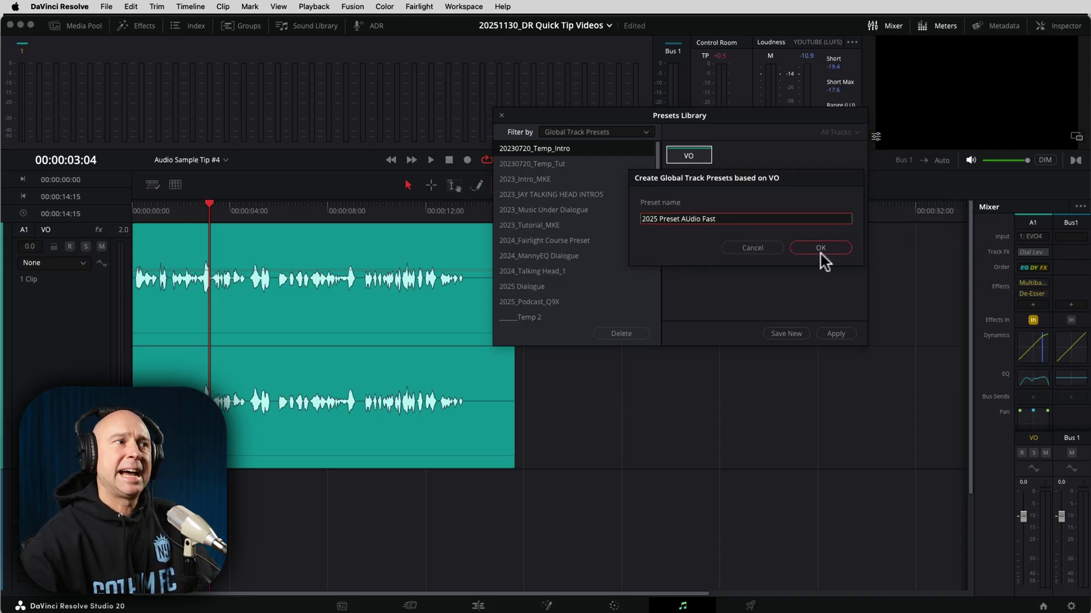
click(821, 248)
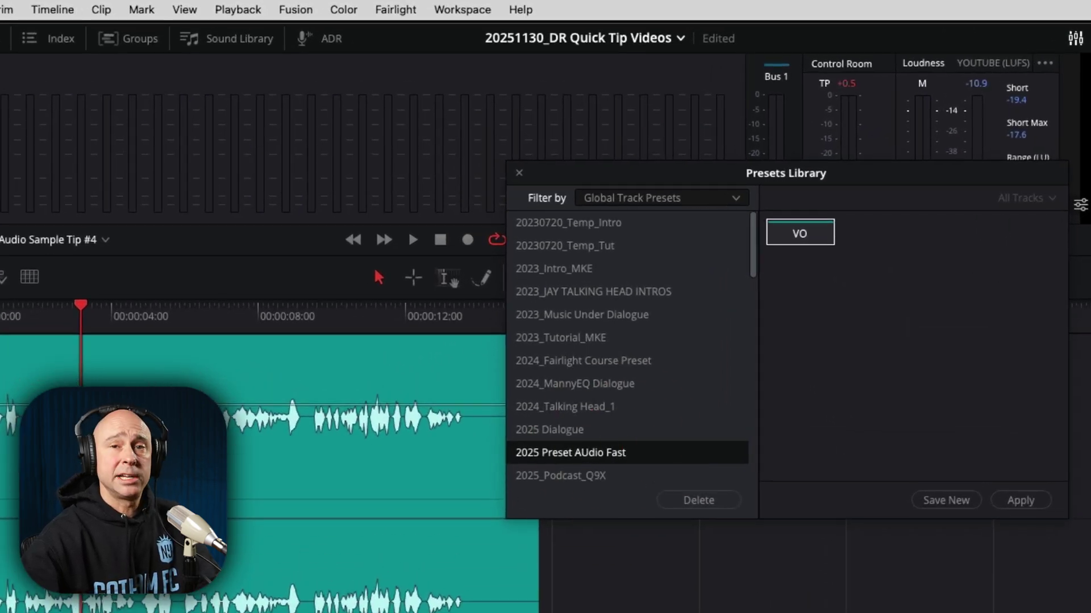
Add an Audio 2 track (Ctrl+Shift+A) and select it as the preset target
key(ctrl+a)
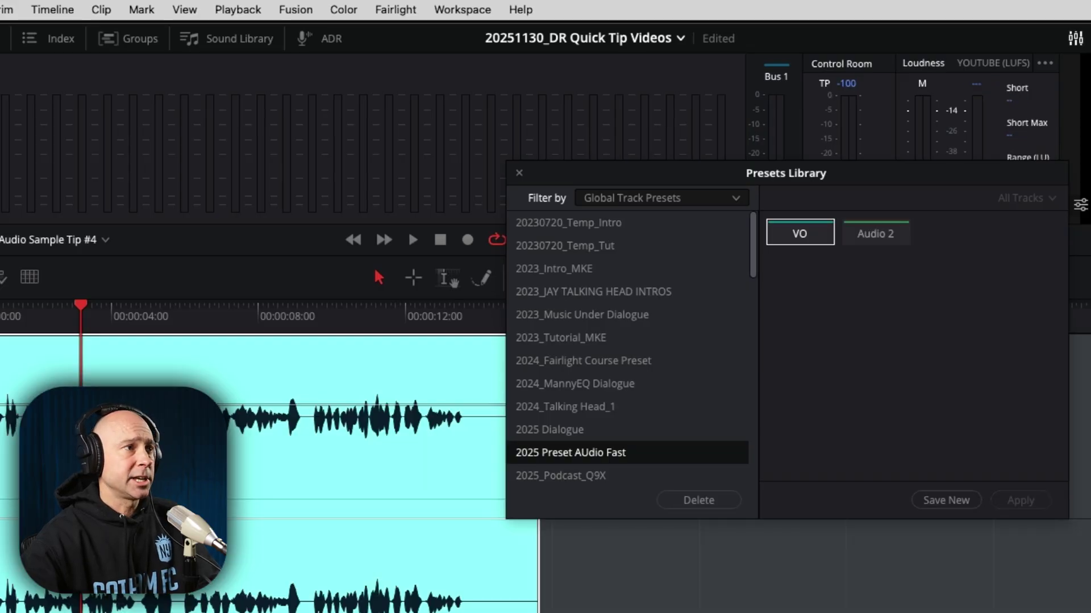
key(ctrl+shift+a)
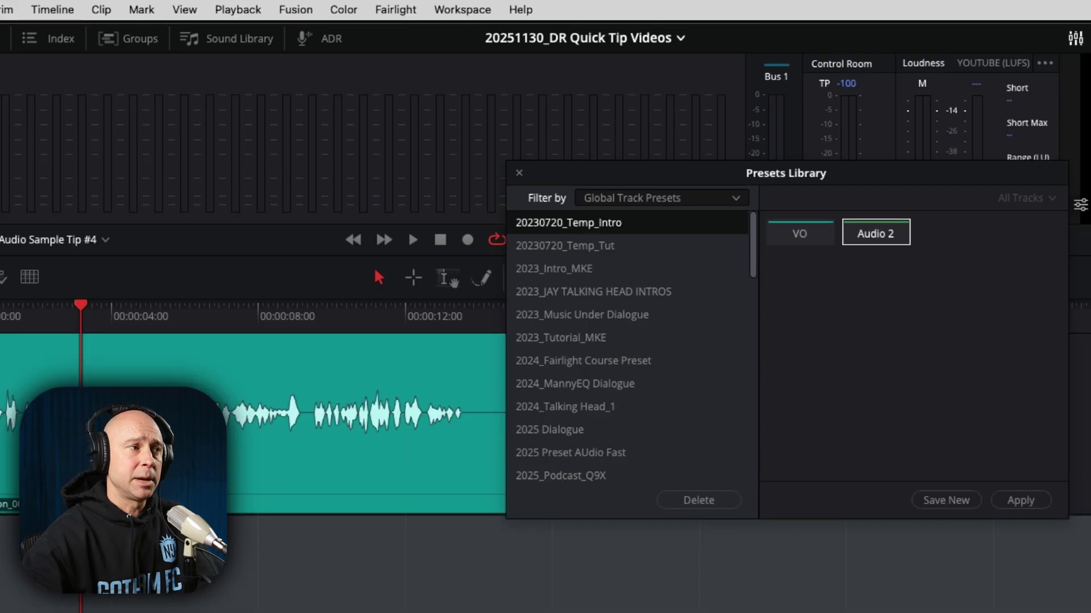
click(876, 240)
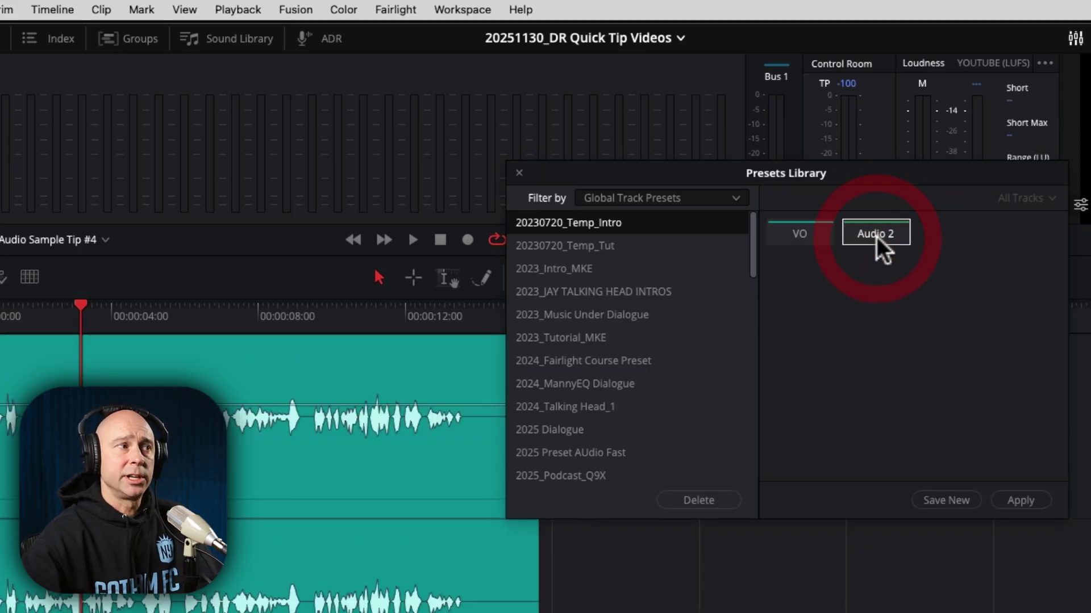
Apply the 2025 Preset AUdio Fast preset to Audio 2
click(558, 453)
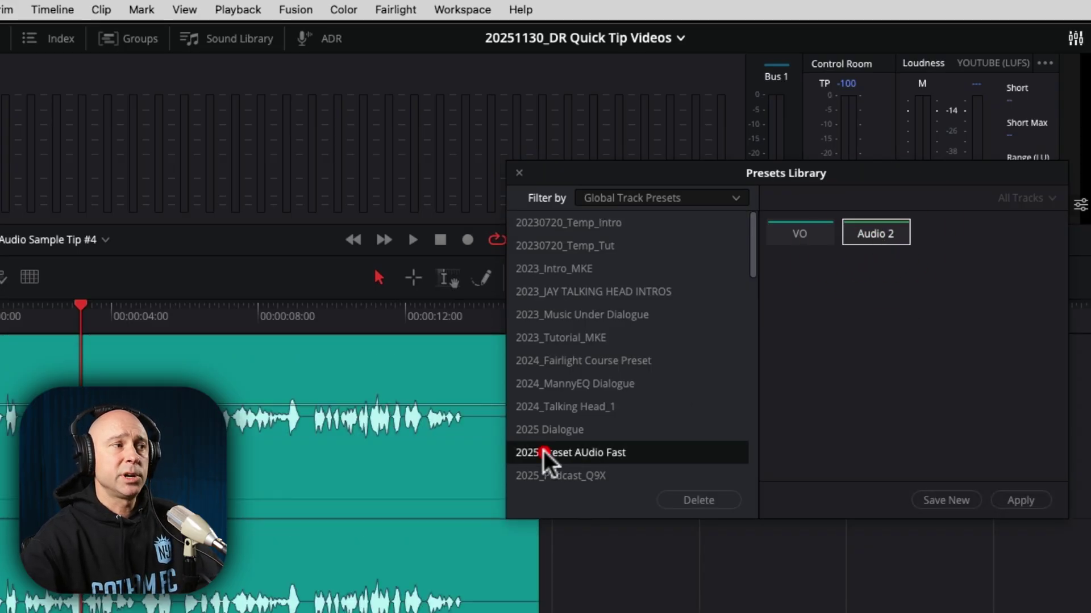
click(1001, 494)
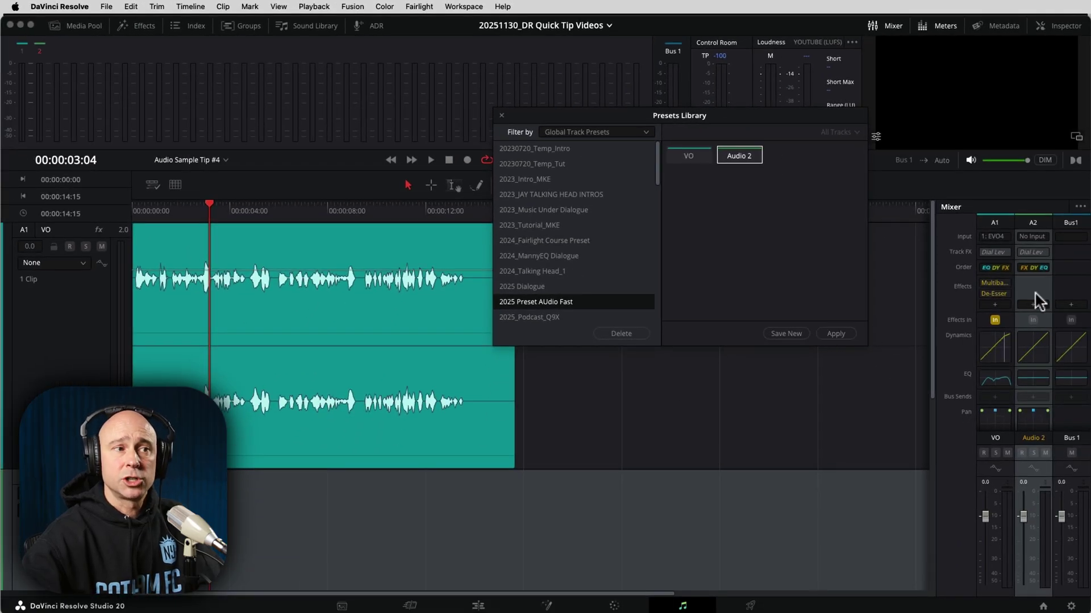
click(836, 335)
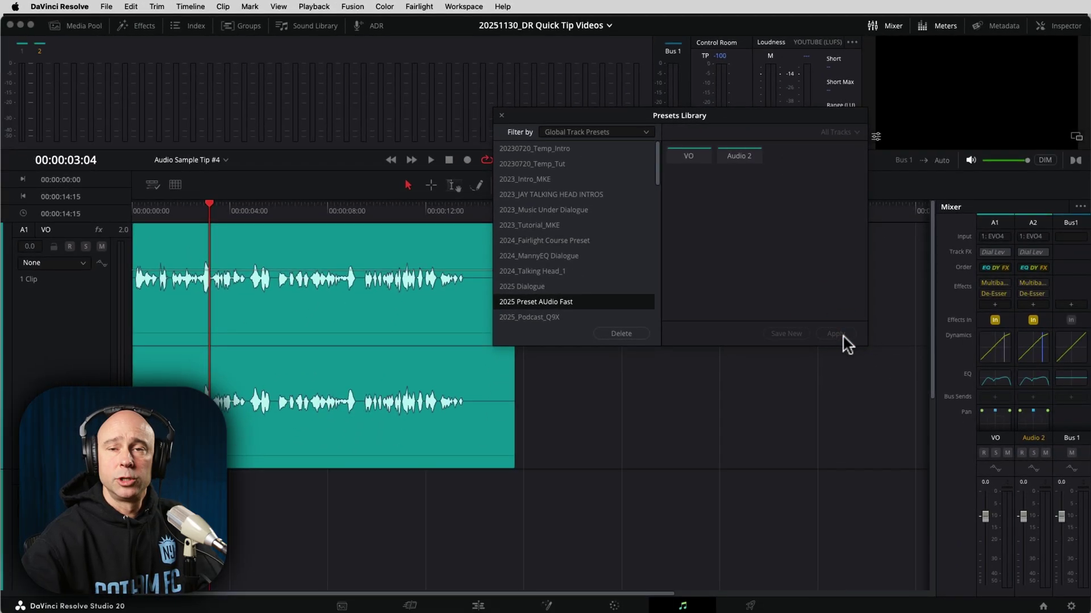